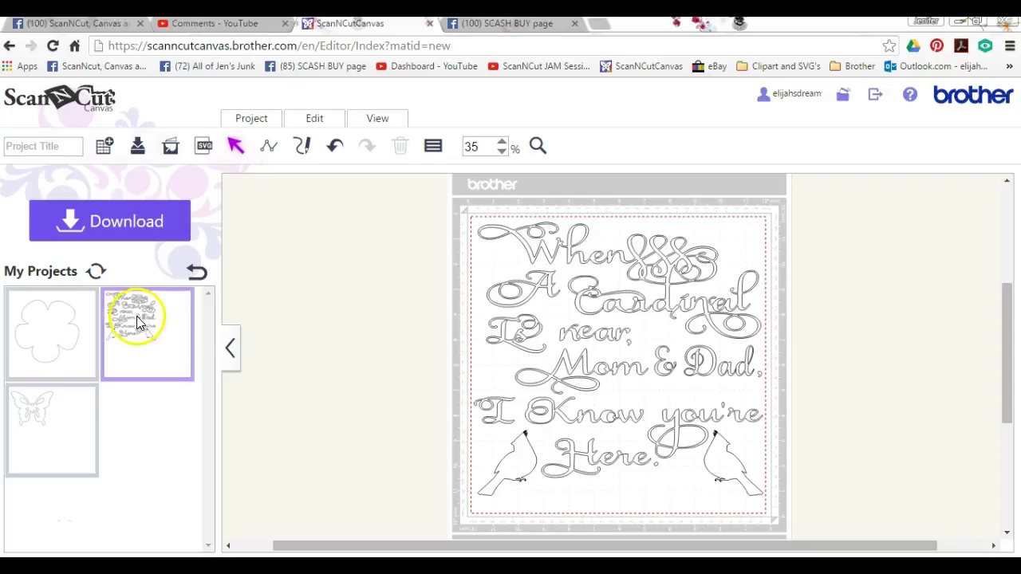
Step: Leave My Projects and return the side panel to the Pattern category list
{"action": "left_click", "coordinate": [198, 273]}
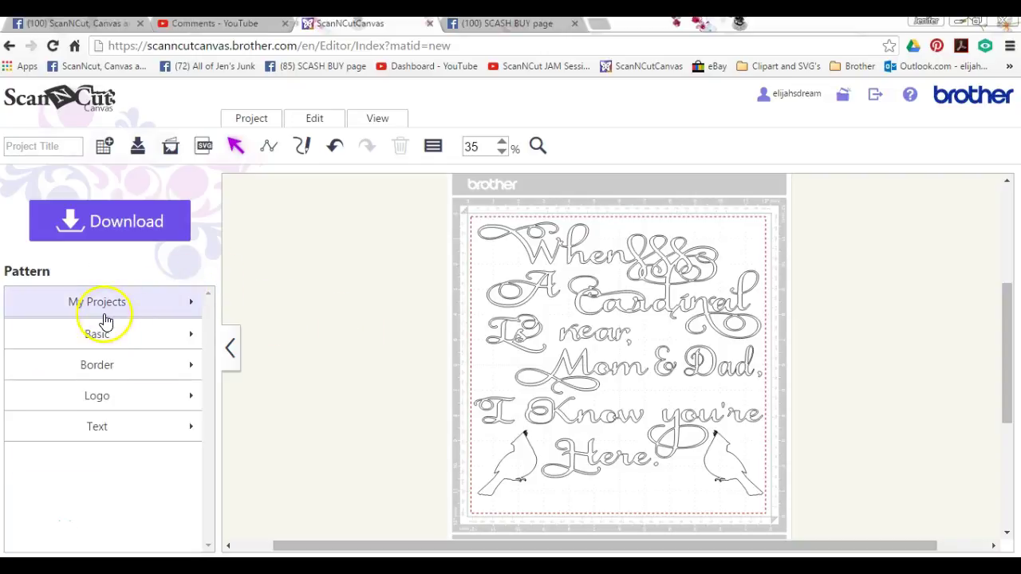
{"action": "left_click", "coordinate": [101, 315]}
{"action": "left_click", "coordinate": [190, 299]}
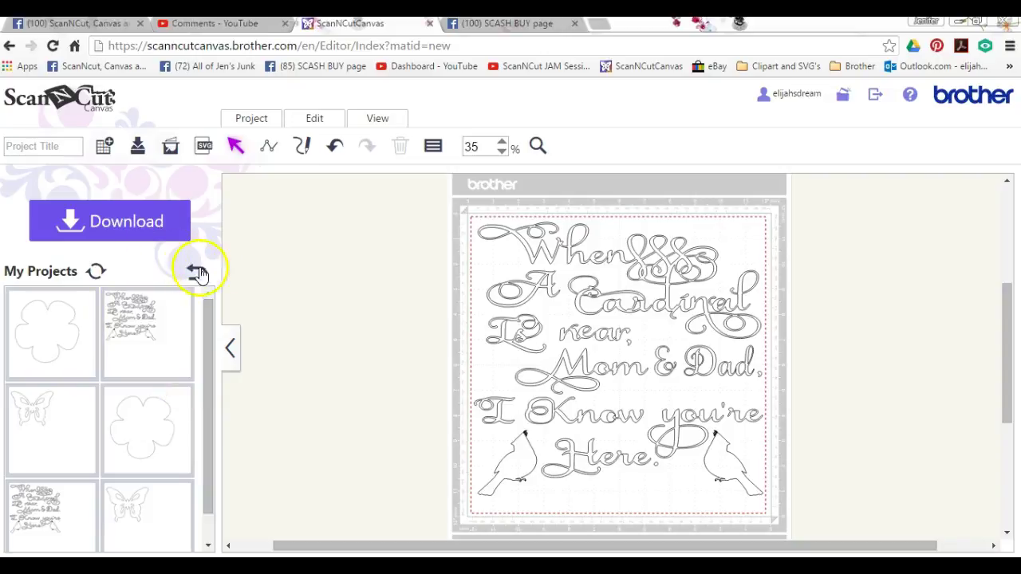
{"action": "left_click", "coordinate": [200, 275]}
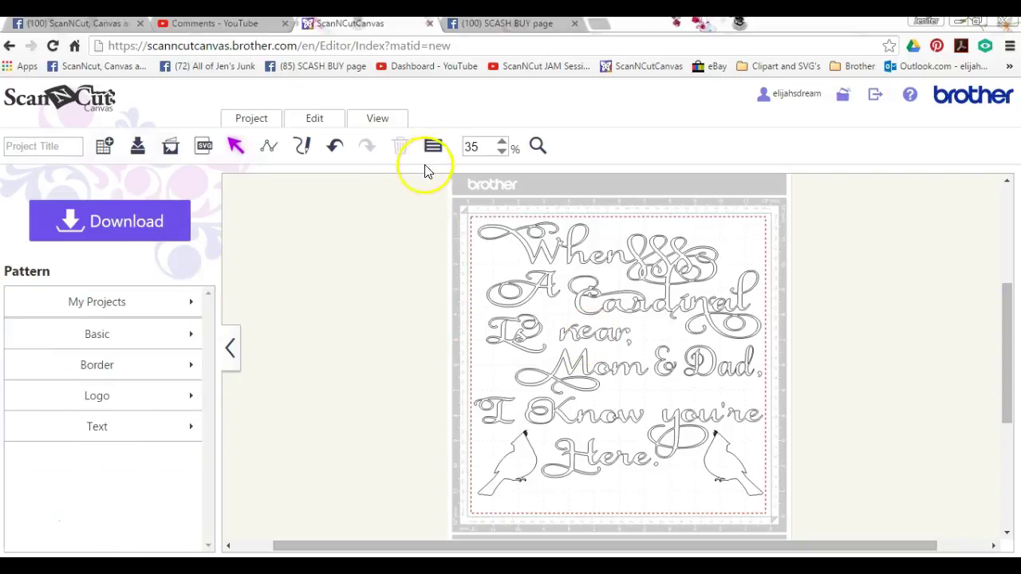
Step: Scale the Cardinal quote design to 50 percent in Properties, making it 6.51″ × 6.88″
{"action": "left_click", "coordinate": [527, 246]}
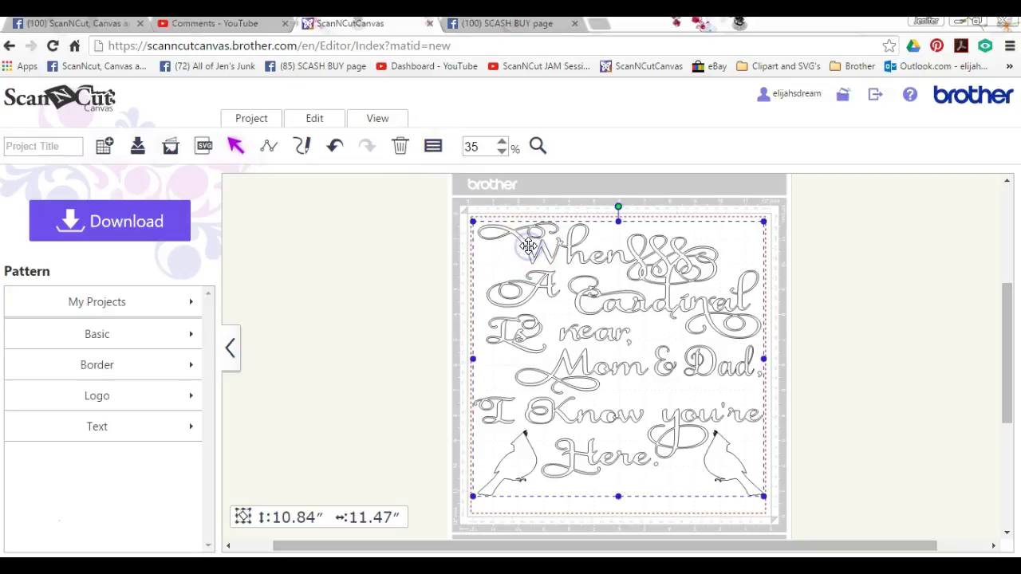
{"action": "left_click", "coordinate": [431, 151]}
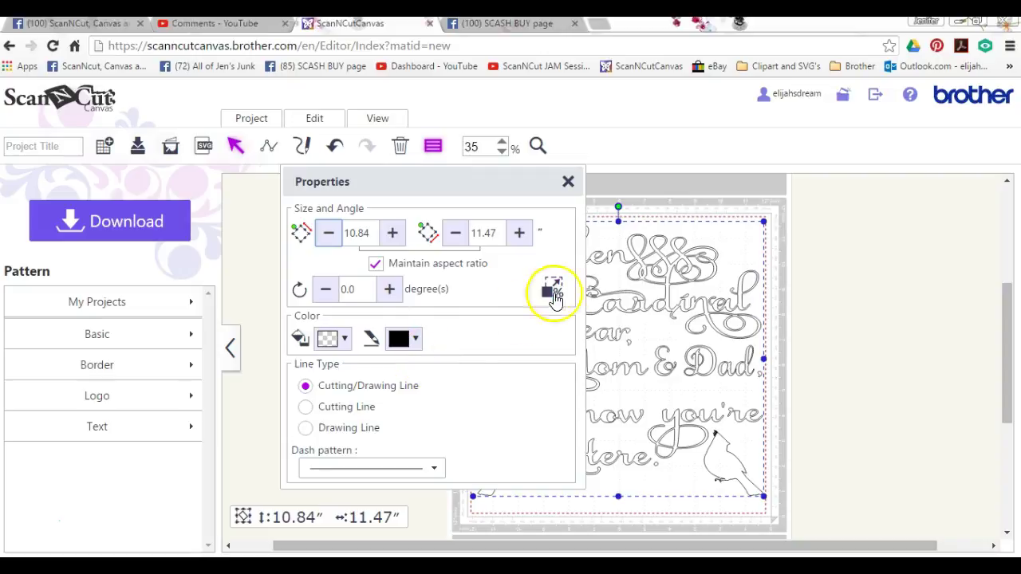
{"action": "left_click", "coordinate": [553, 289]}
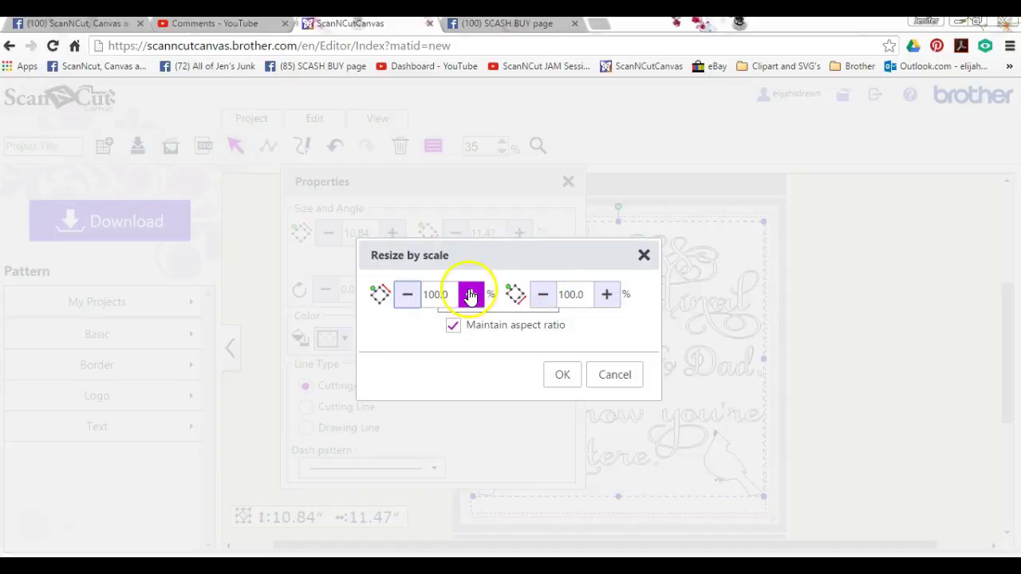
{"action": "left_click", "coordinate": [406, 295]}
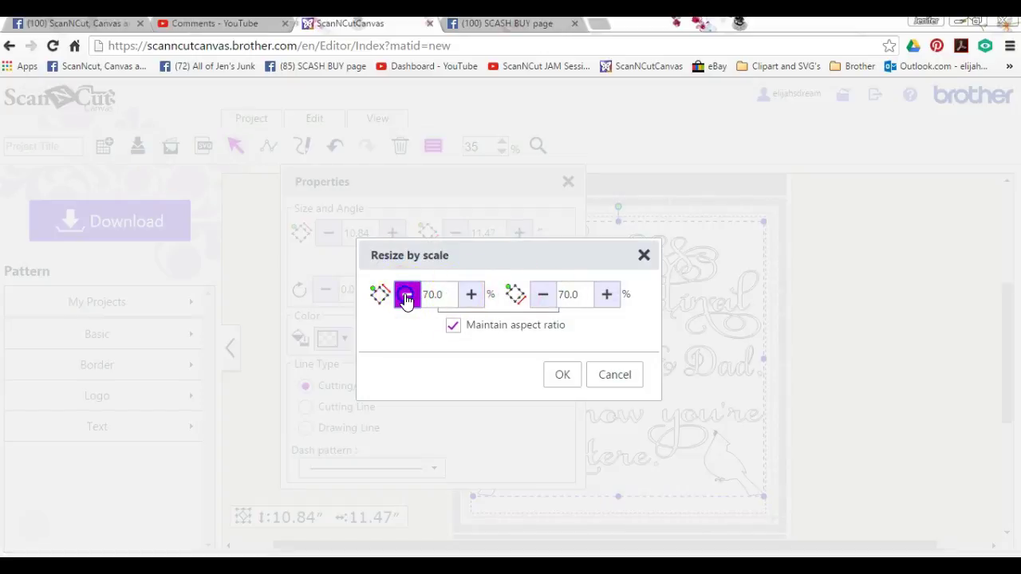
{"action": "left_click", "coordinate": [471, 294]}
{"action": "left_click", "coordinate": [563, 375]}
{"action": "left_click", "coordinate": [564, 375]}
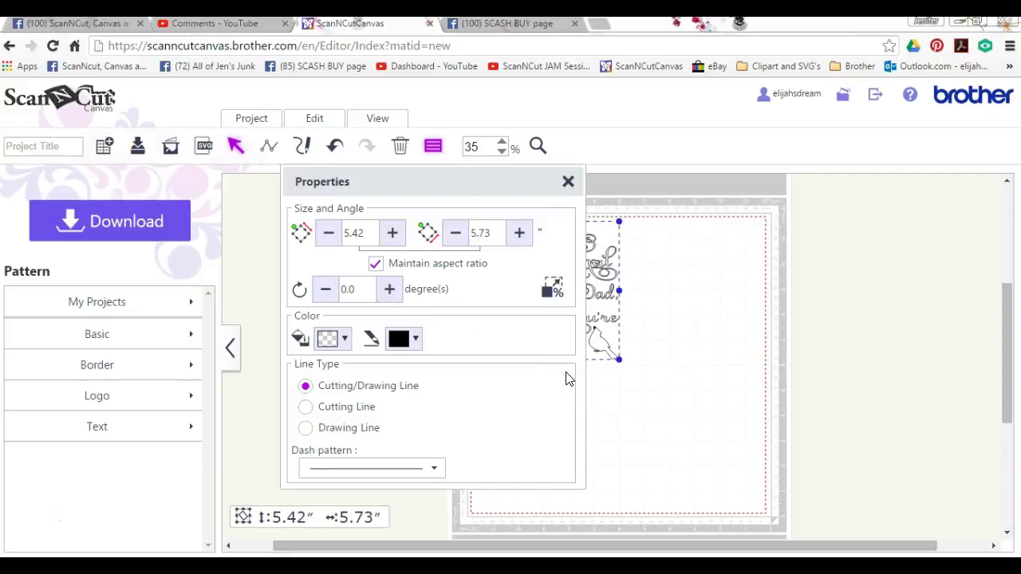
{"action": "left_click", "coordinate": [567, 182]}
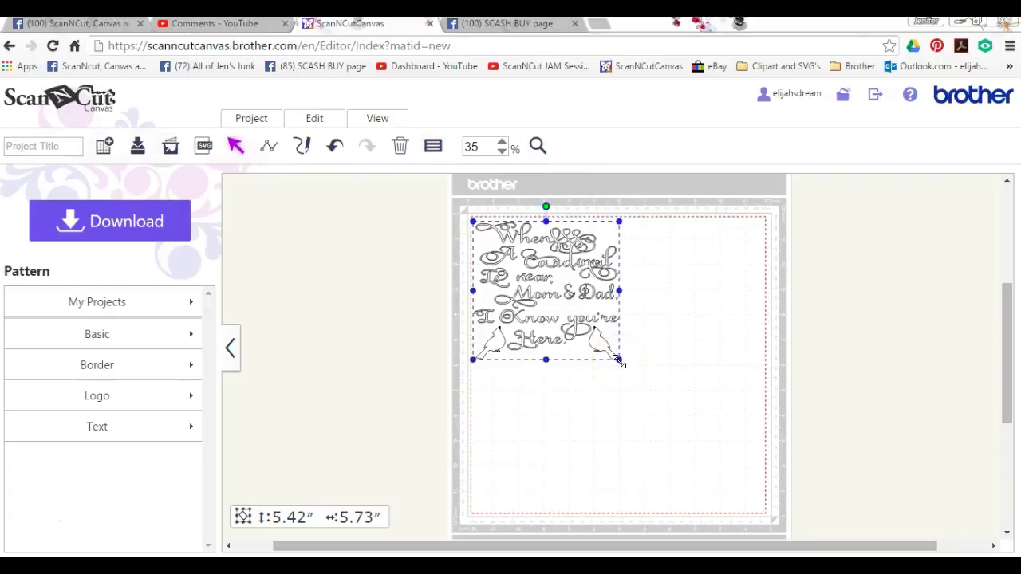
{"action": "left_click", "coordinate": [398, 246]}
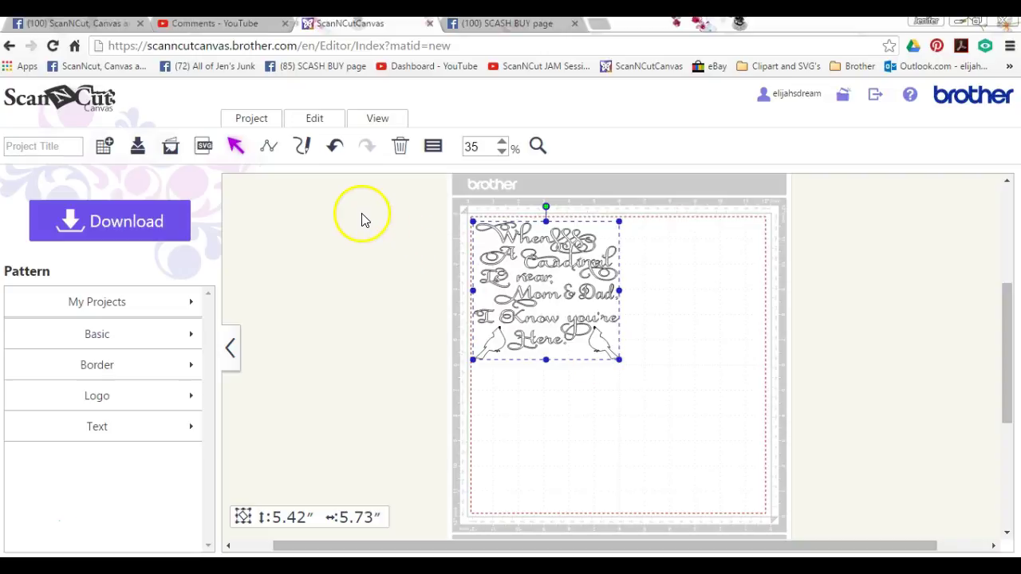
{"action": "left_click", "coordinate": [40, 537]}
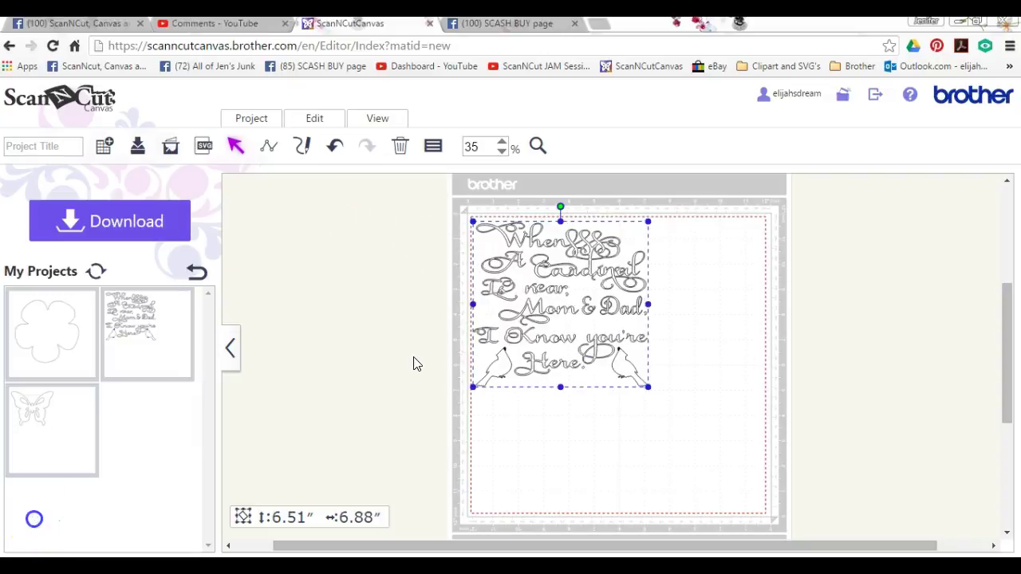
Step: Zoom to 150% and change the design's line colour from black to crimson red
{"action": "left_click", "coordinate": [502, 144]}
{"action": "left_click", "coordinate": [502, 144]}
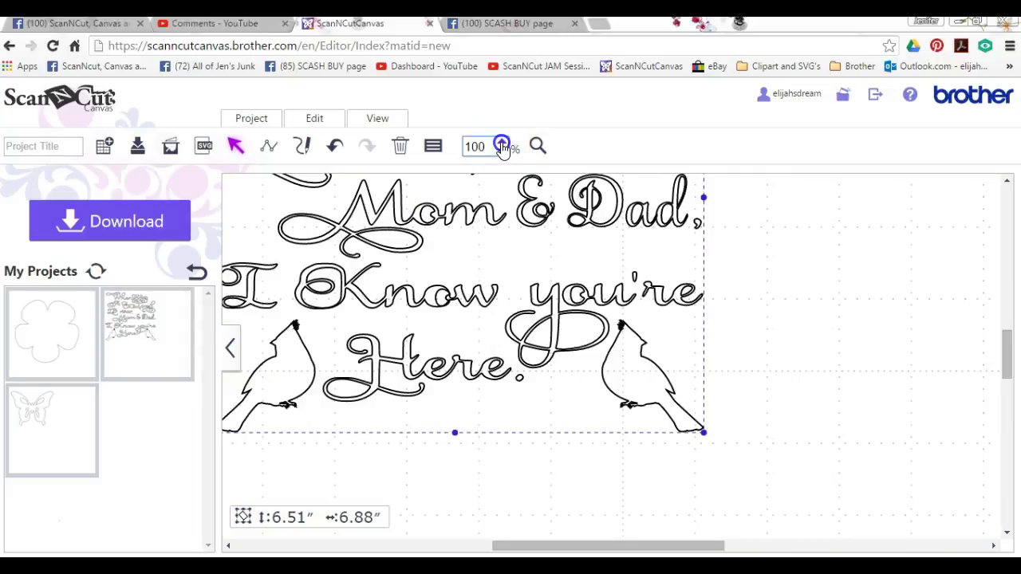
{"action": "left_click", "coordinate": [501, 143]}
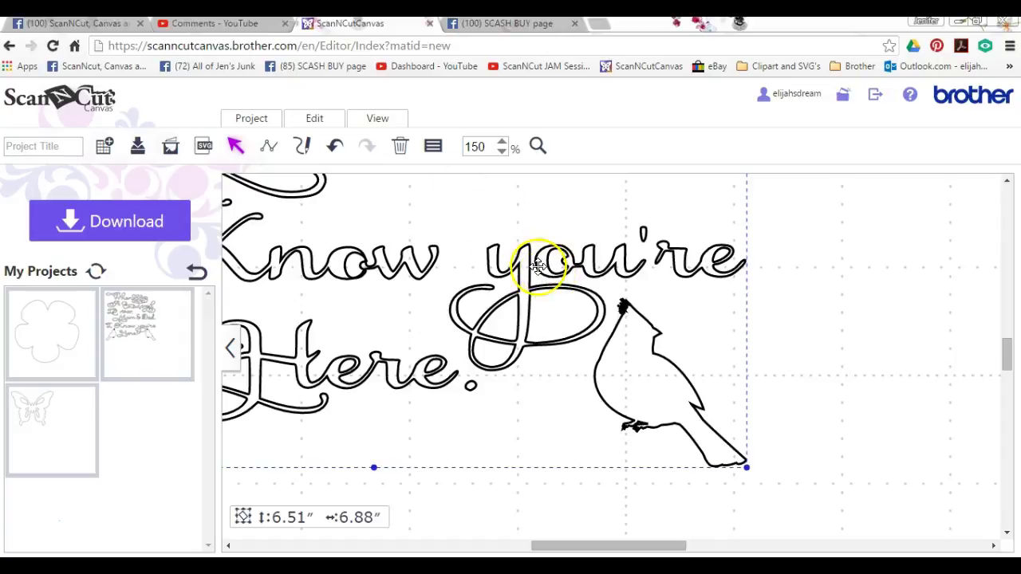
{"action": "left_click", "coordinate": [437, 150]}
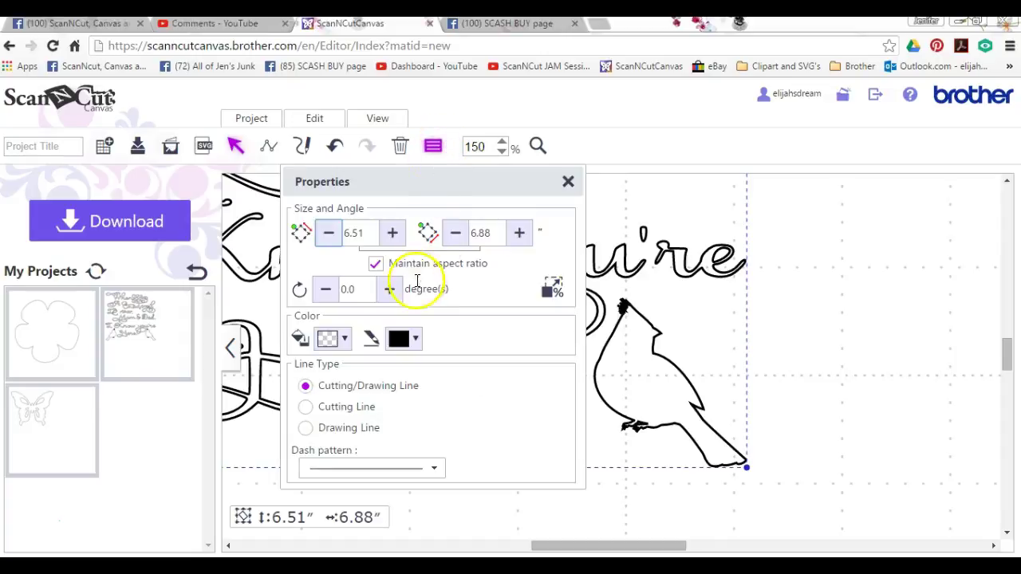
{"action": "left_click", "coordinate": [416, 341]}
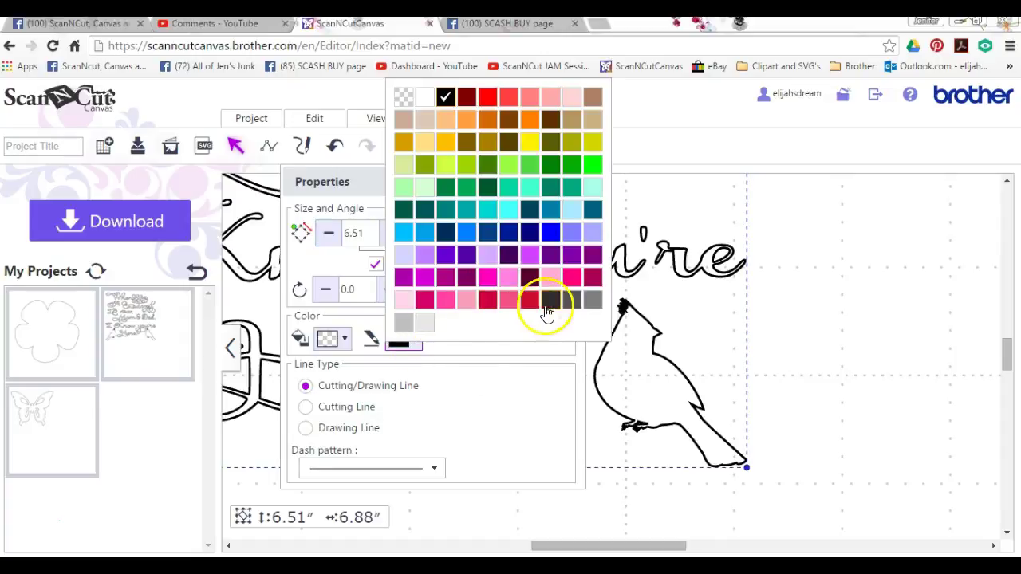
{"action": "left_click", "coordinate": [486, 307]}
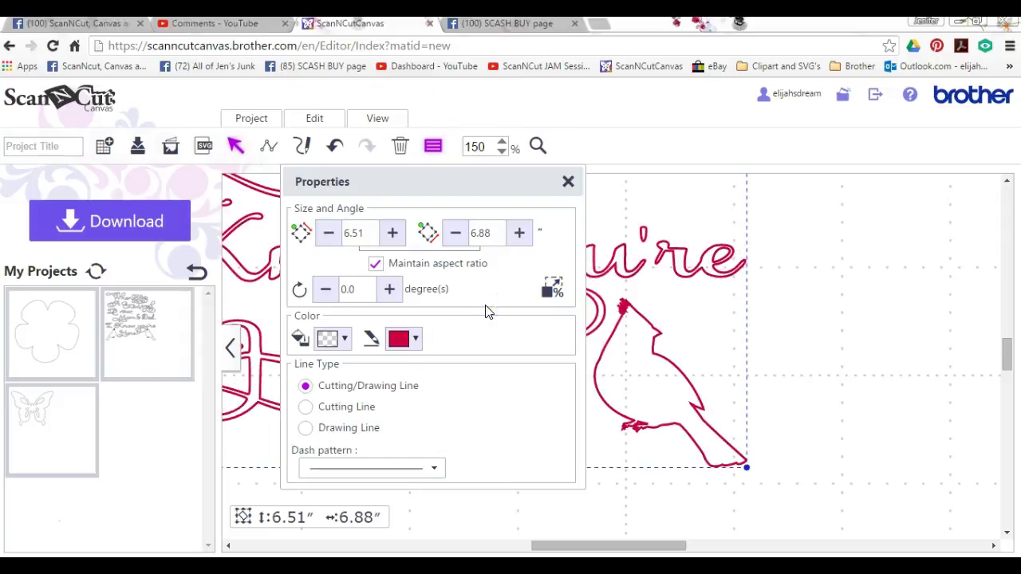
{"action": "left_click", "coordinate": [567, 182]}
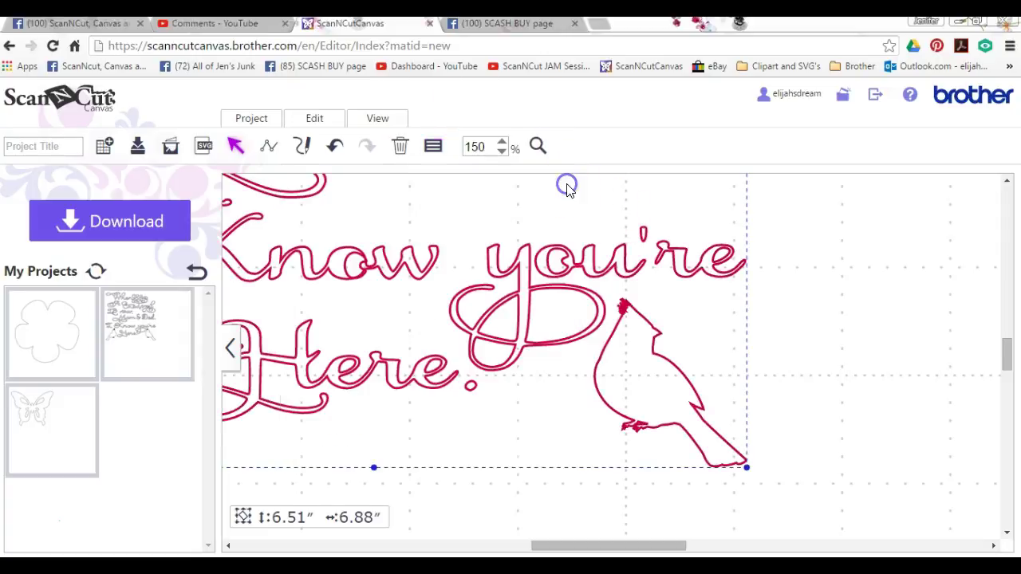
Step: Ungroup the Cardinal quote design into separate pieces and clear the selection
{"action": "left_click", "coordinate": [318, 117]}
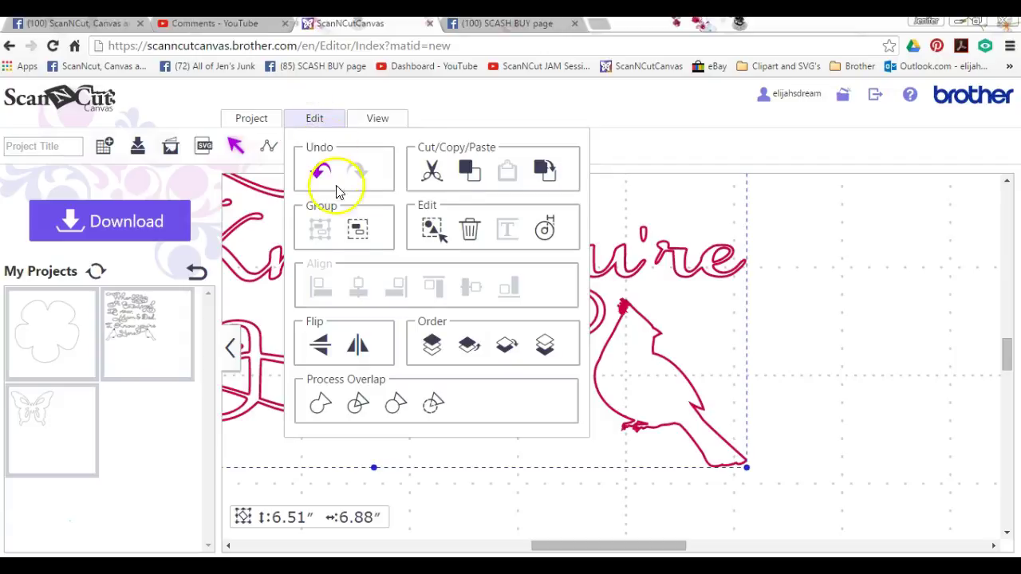
{"action": "left_click", "coordinate": [356, 229]}
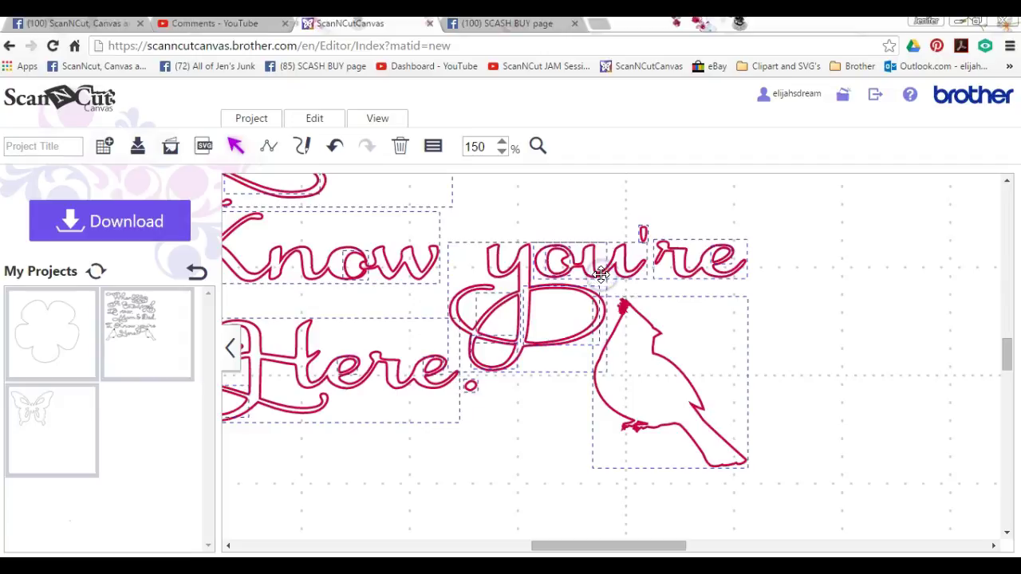
{"action": "left_click", "coordinate": [914, 318]}
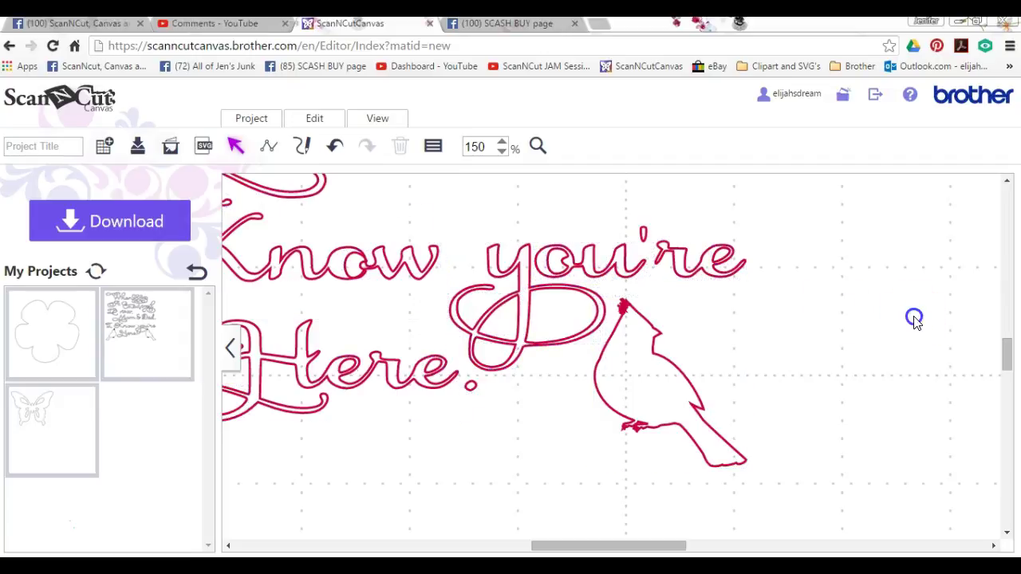
Step: Give the letters 're' of "you're" a bright green outline
{"action": "left_click", "coordinate": [712, 276]}
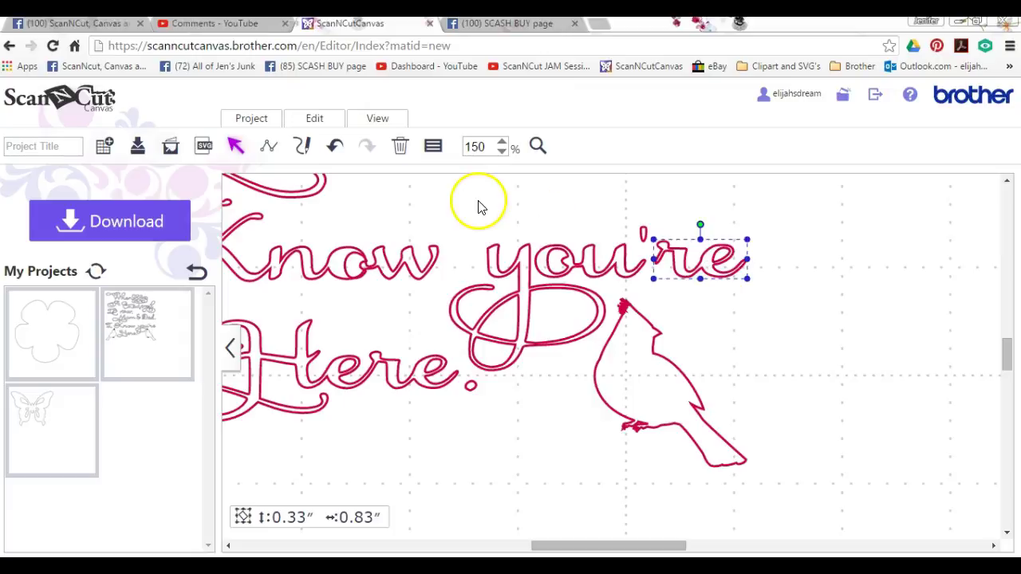
{"action": "left_click", "coordinate": [433, 145]}
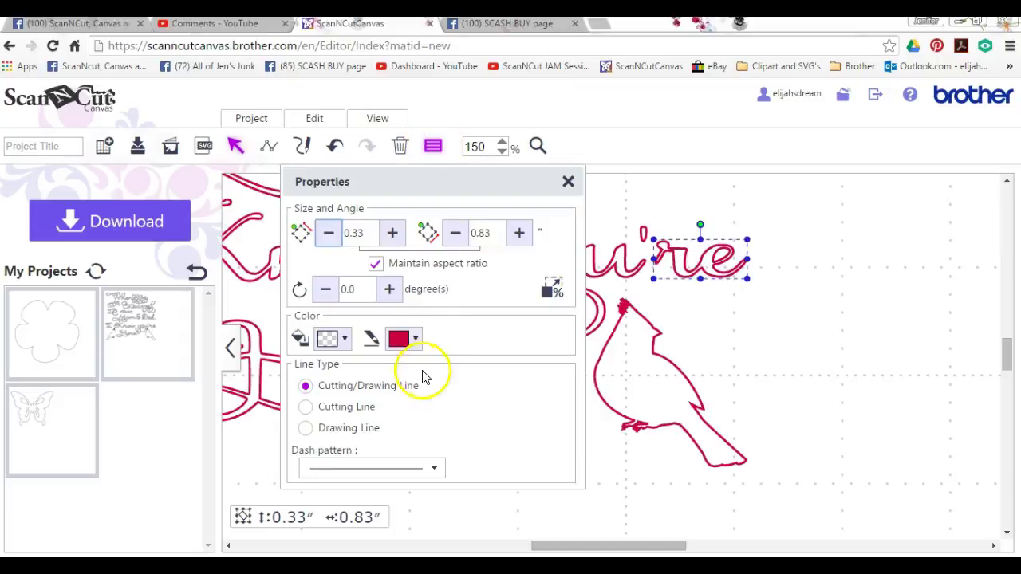
{"action": "left_click", "coordinate": [414, 342]}
{"action": "left_click", "coordinate": [592, 166]}
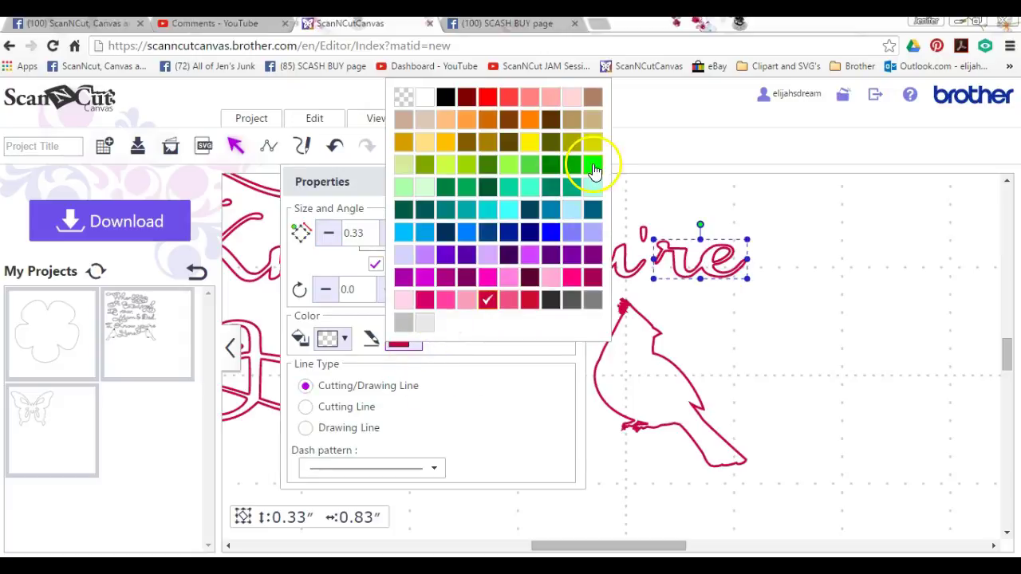
{"action": "left_click", "coordinate": [425, 347]}
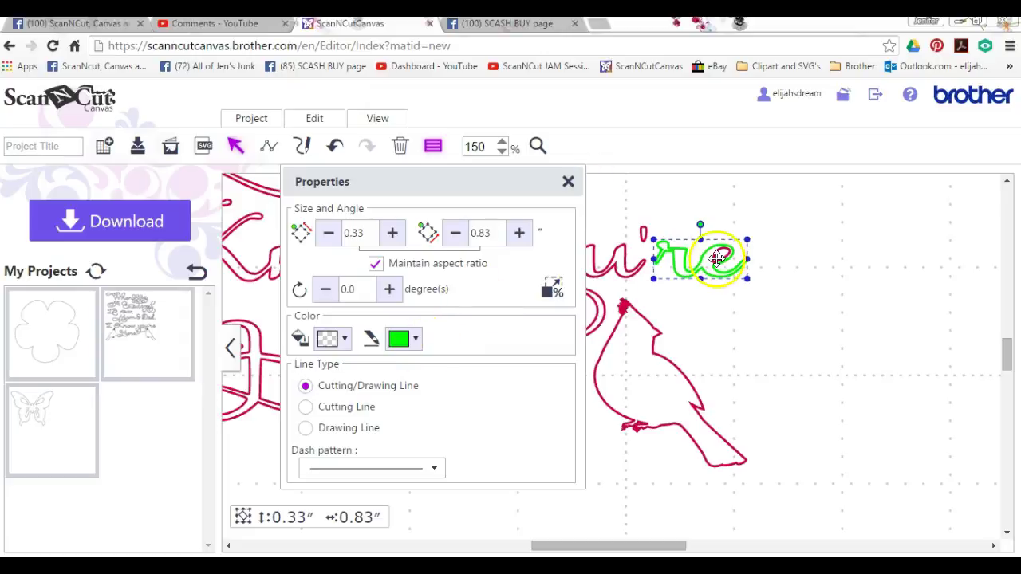
Step: Make the small piece inside the 'e' bright green as well
{"action": "left_click", "coordinate": [845, 269]}
{"action": "left_click", "coordinate": [721, 261]}
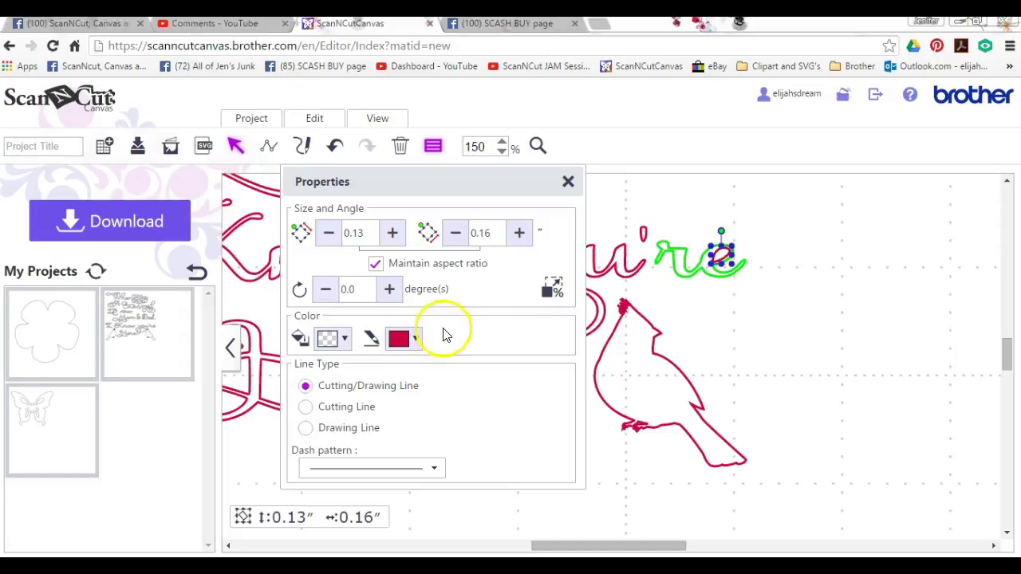
{"action": "left_click", "coordinate": [413, 343]}
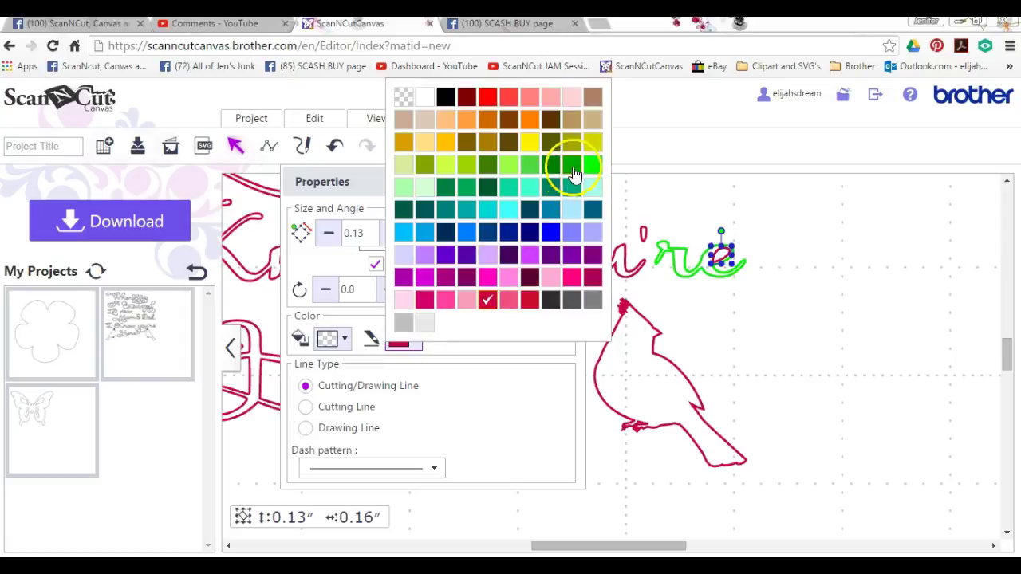
{"action": "left_click", "coordinate": [592, 164]}
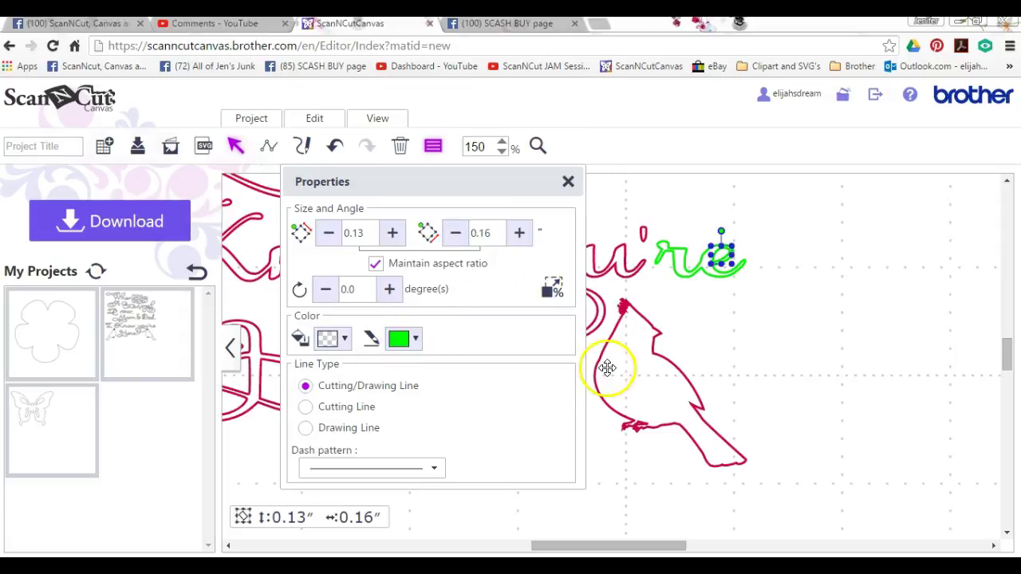
{"action": "left_click", "coordinate": [742, 348]}
{"action": "left_click", "coordinate": [568, 182]}
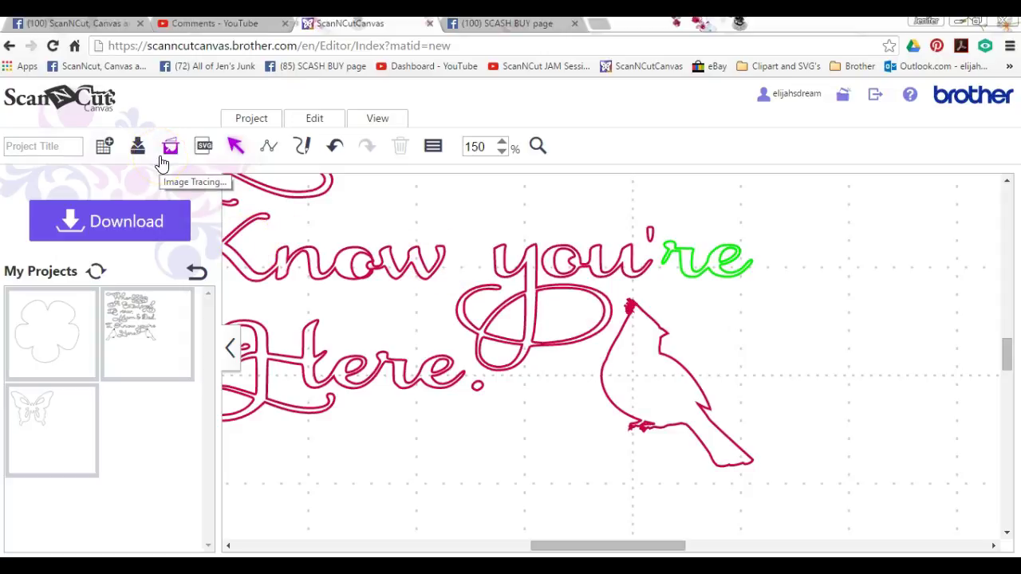
Step: Log out and choose 'Leave this Page' to abandon the unsaved design
{"action": "left_click", "coordinate": [875, 94]}
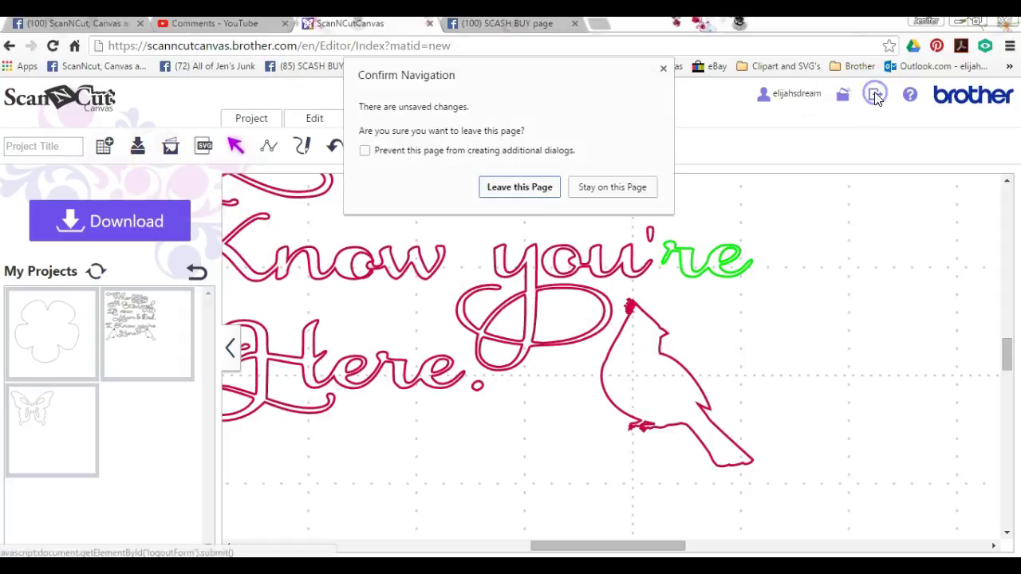
{"action": "left_click", "coordinate": [534, 187]}
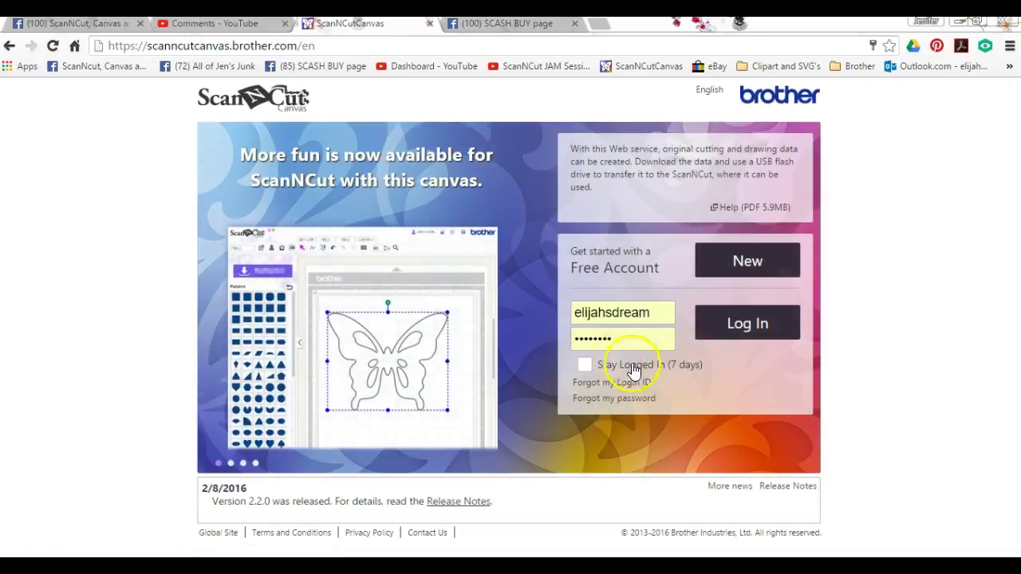
{"action": "left_click", "coordinate": [798, 488]}
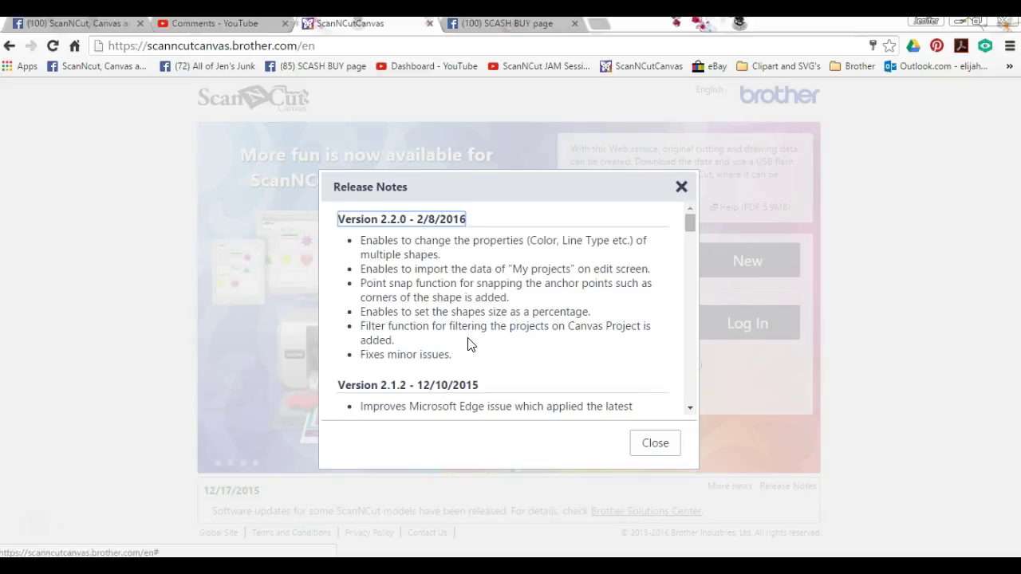
{"action": "left_click", "coordinate": [662, 443]}
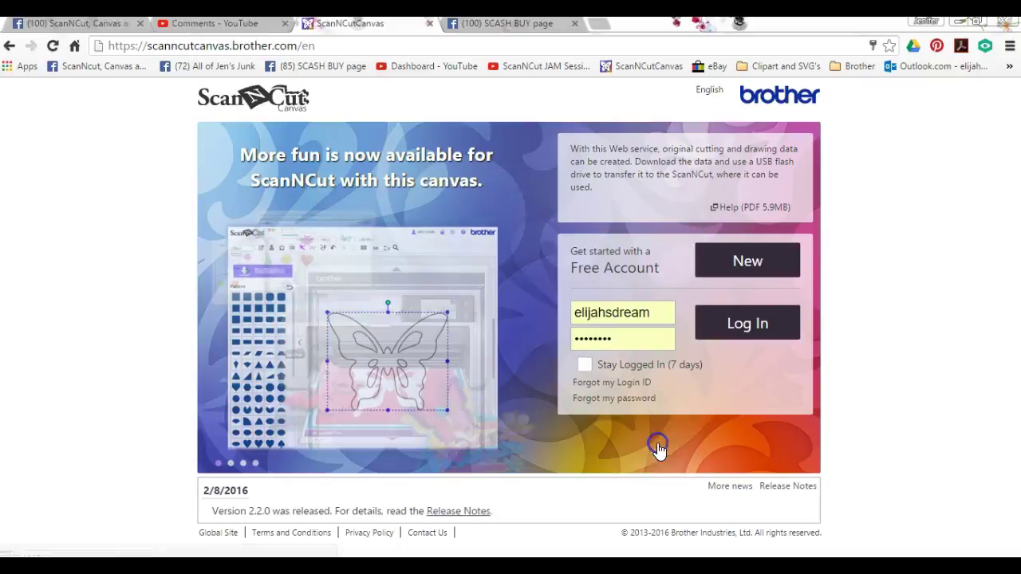
Step: Log in with 'Stay Logged In (7 days)' checked and start a New Canvas Project
{"action": "left_click", "coordinate": [588, 364]}
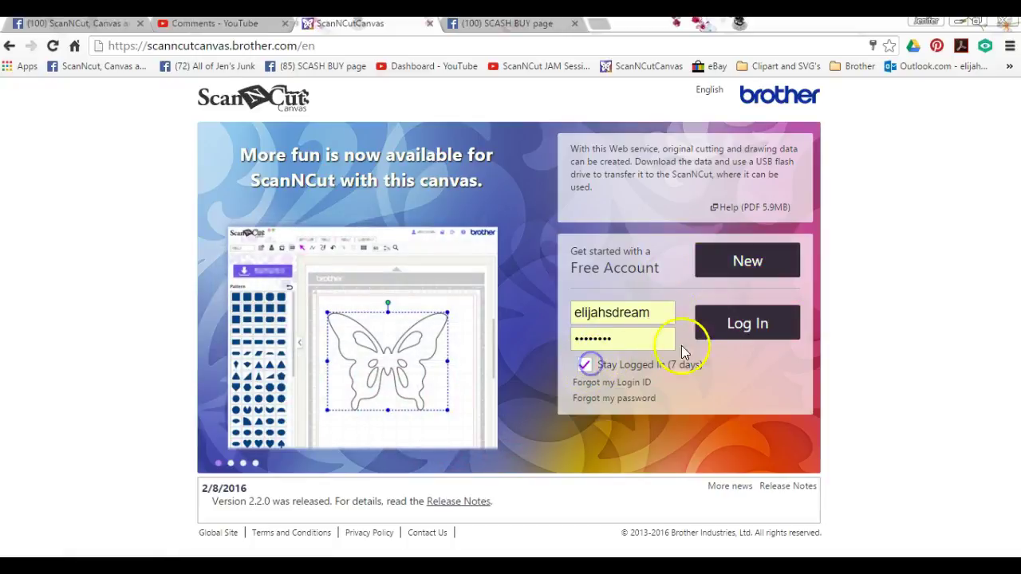
{"action": "left_click", "coordinate": [728, 323]}
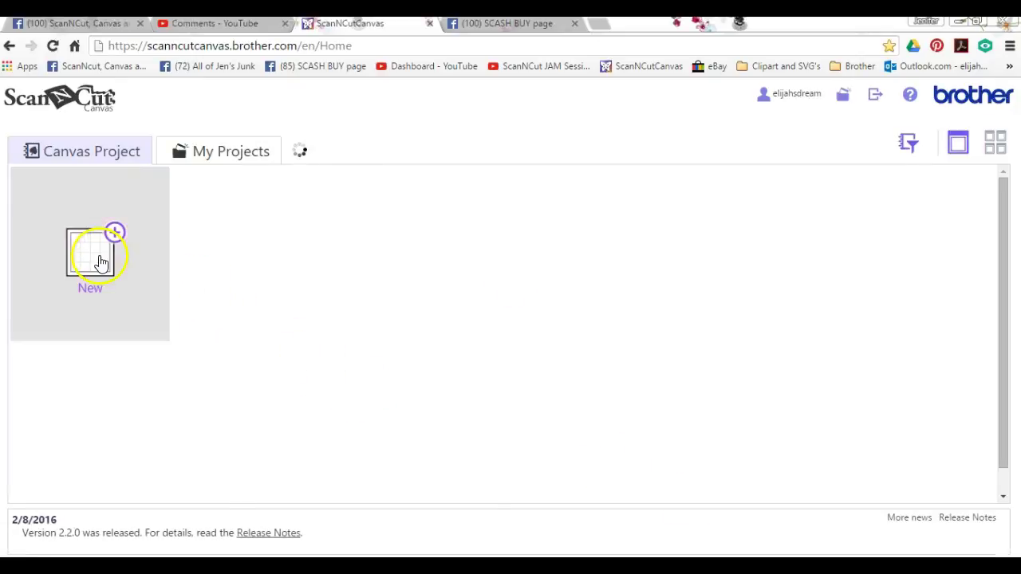
{"action": "left_click", "coordinate": [147, 266]}
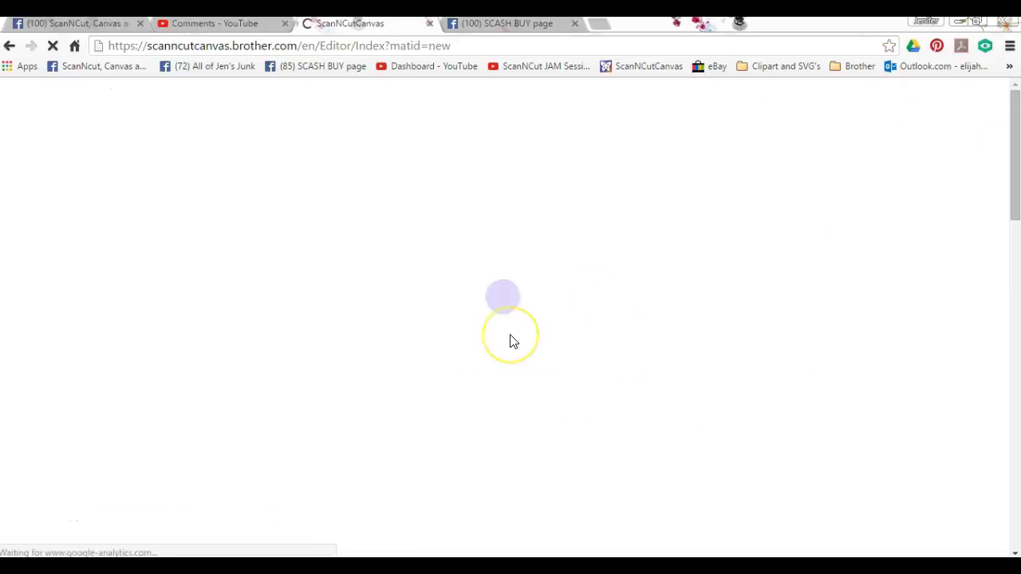
{"action": "left_click", "coordinate": [422, 324]}
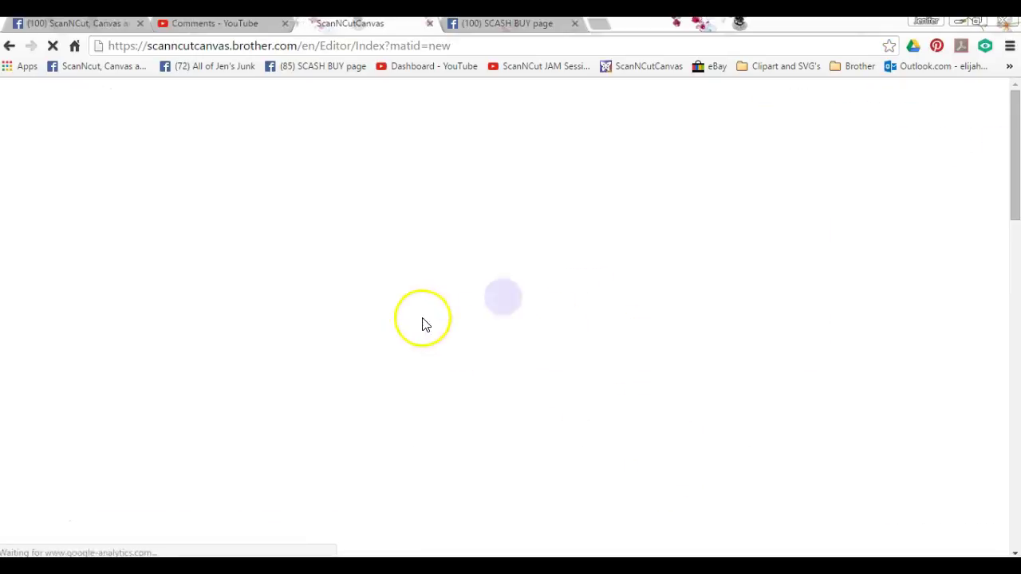